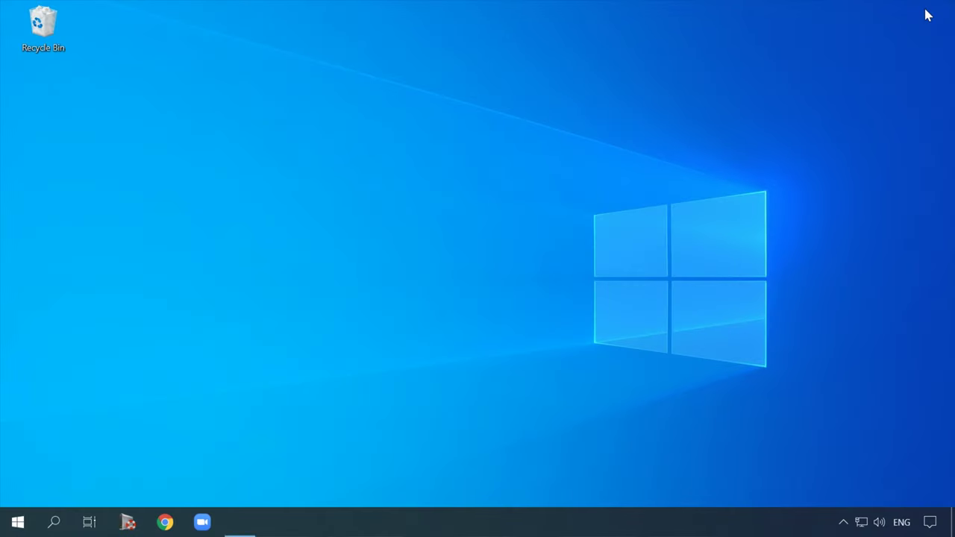
Launch the Services console via services.msc or a Start search, and select the DNS Client service
key("super+r")
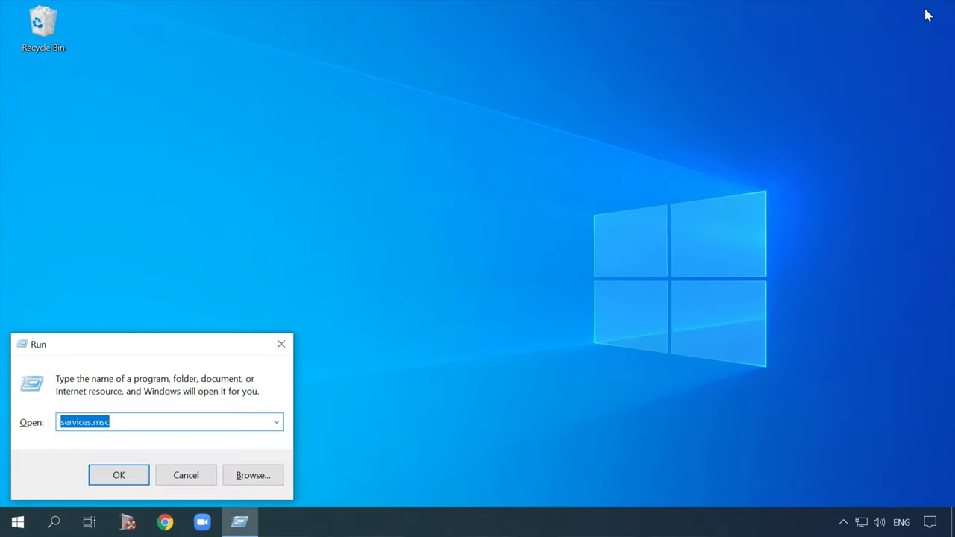
left_click_drag(135, 426, 61, 427)
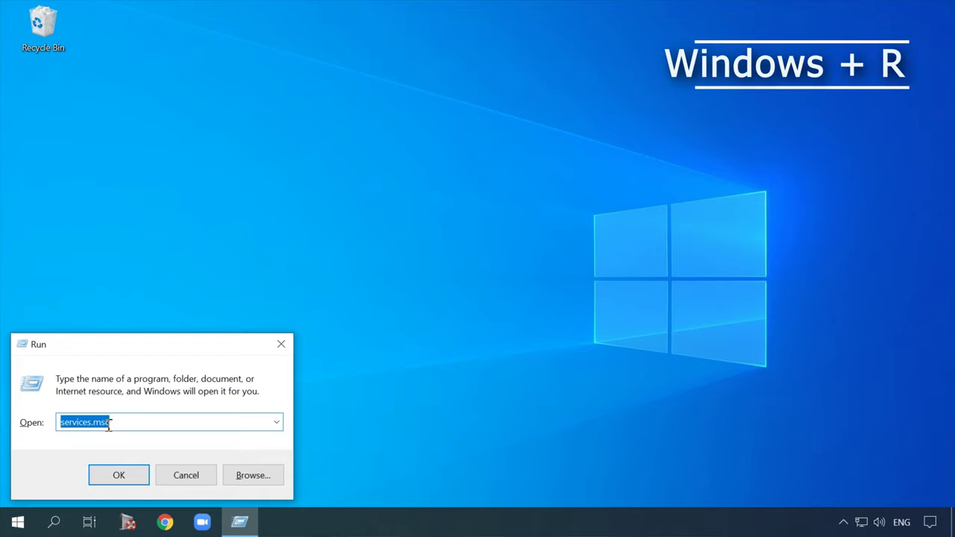
left_click(124, 476)
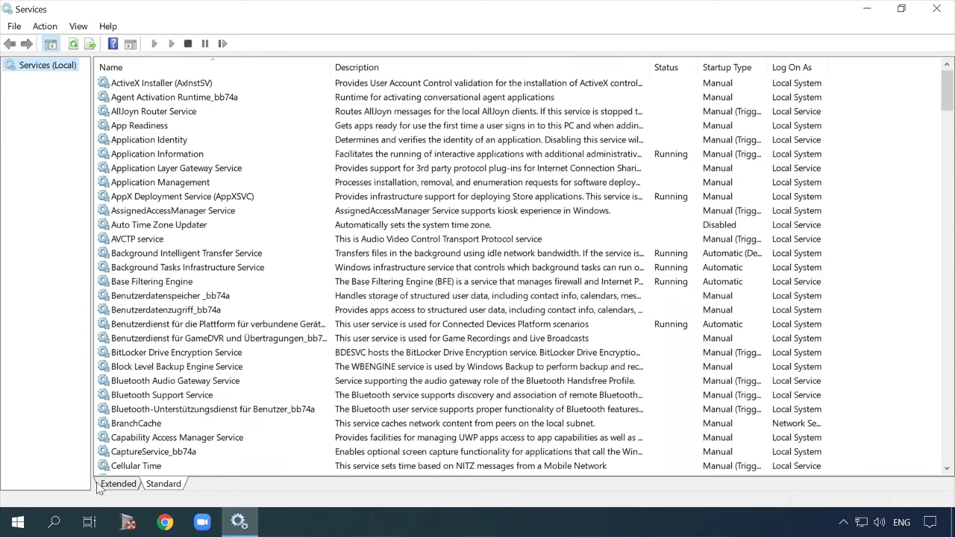
left_click(51, 525)
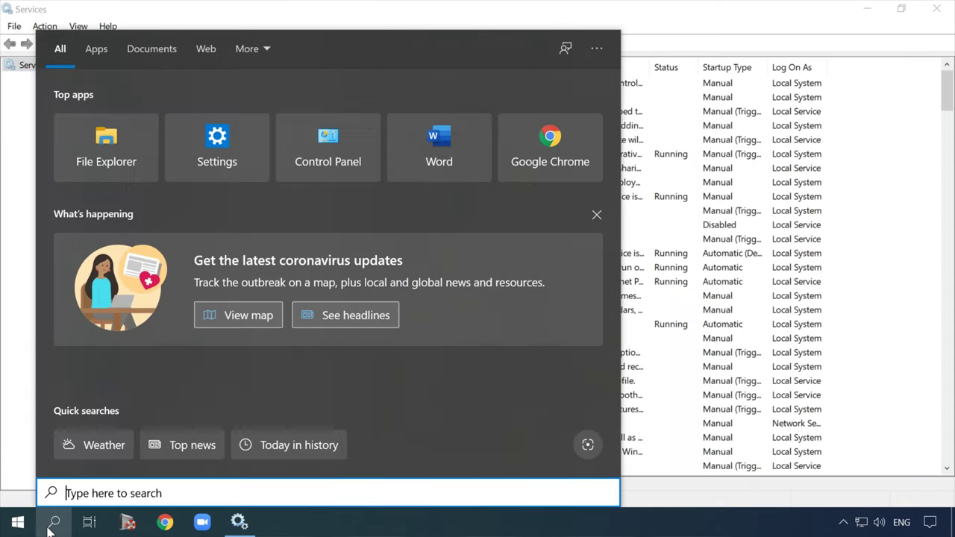
type("ser")
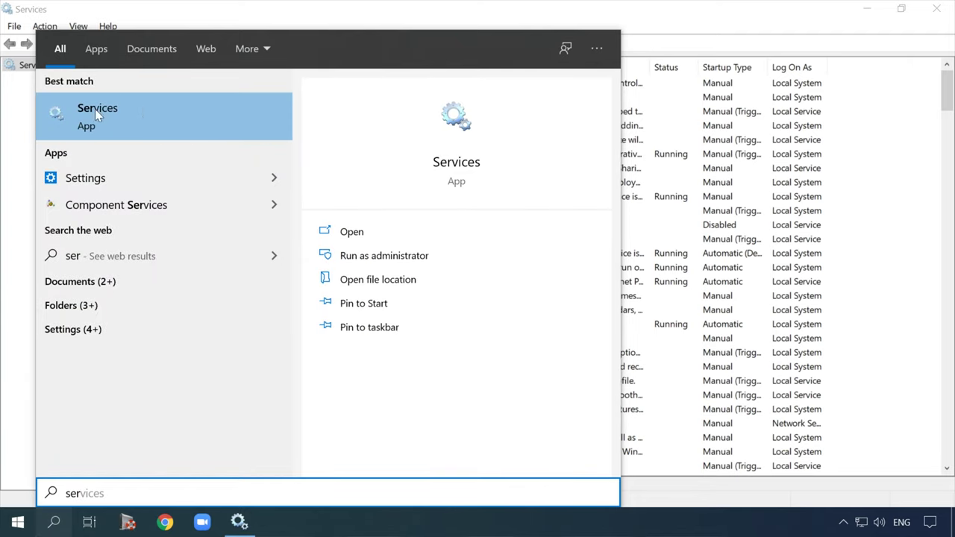
left_click(170, 107)
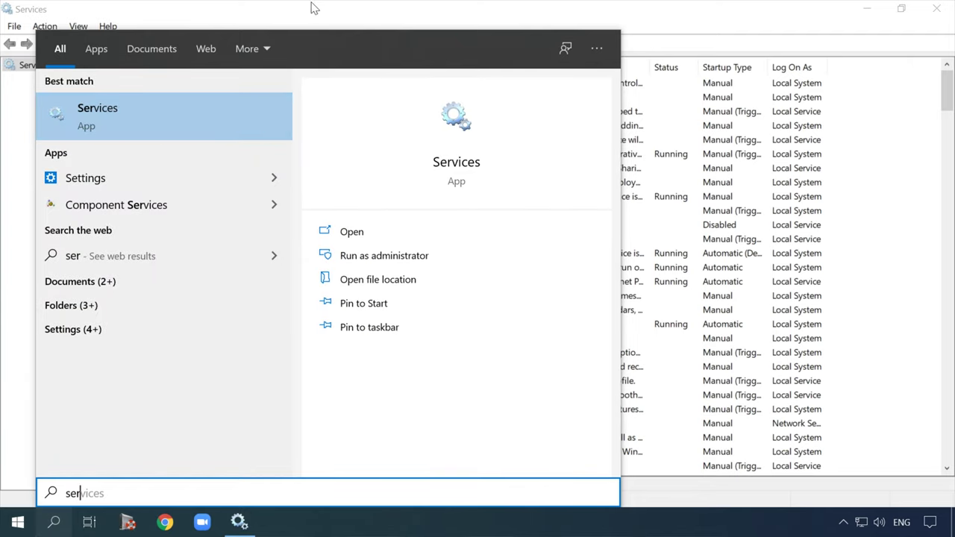
scroll(250, 202, "down", 18)
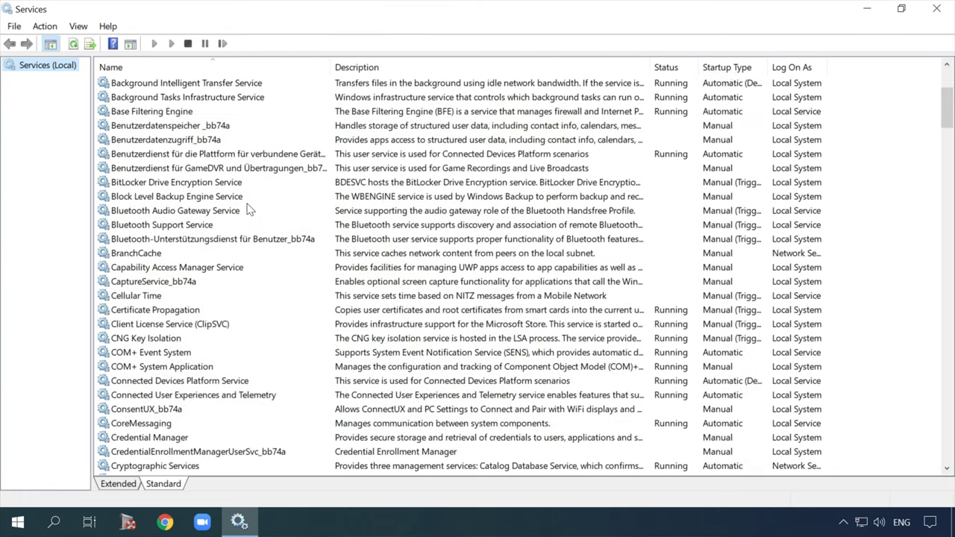
scroll(237, 234, "up", 2)
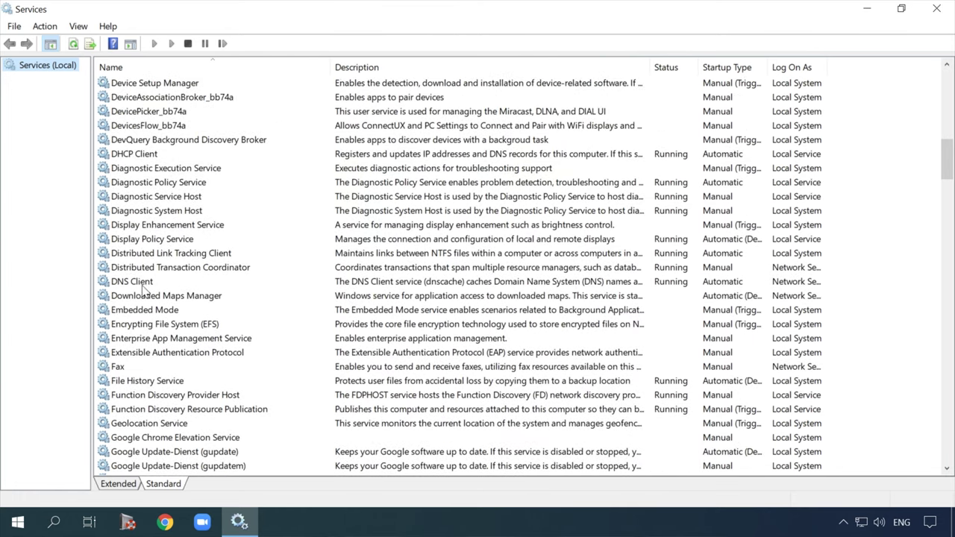
left_click(120, 279)
Check DNS Client's Properties for running status and Automatic startup, then close them
right_click(191, 281)
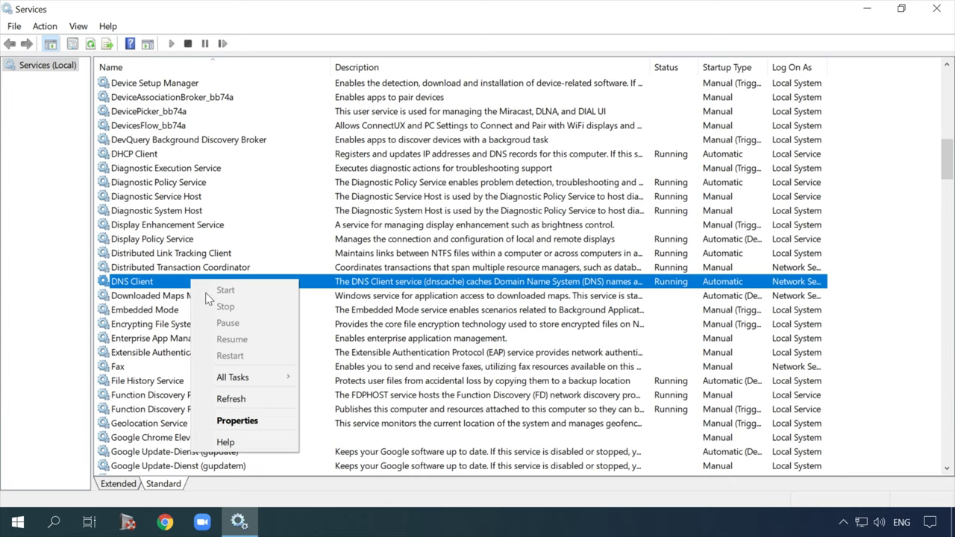
left_click(257, 422)
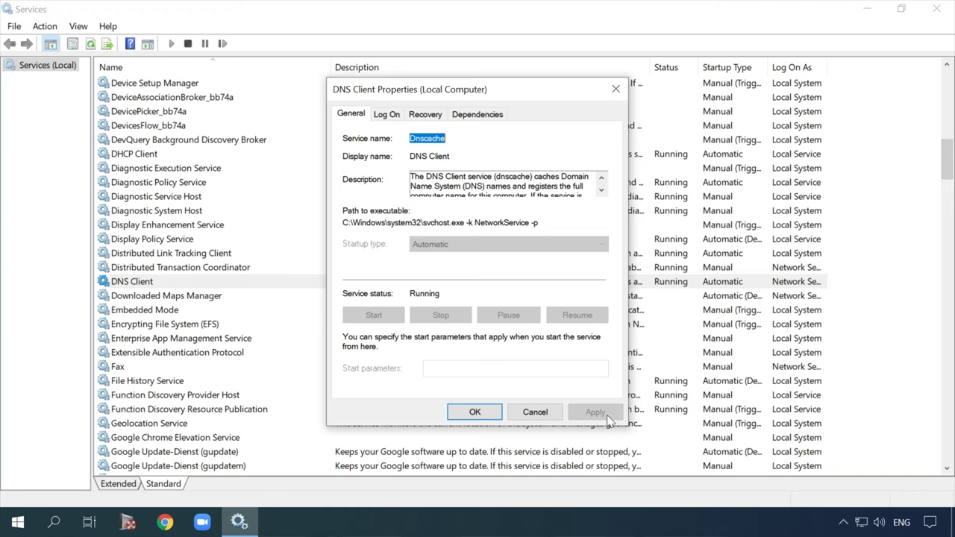
left_click(475, 412)
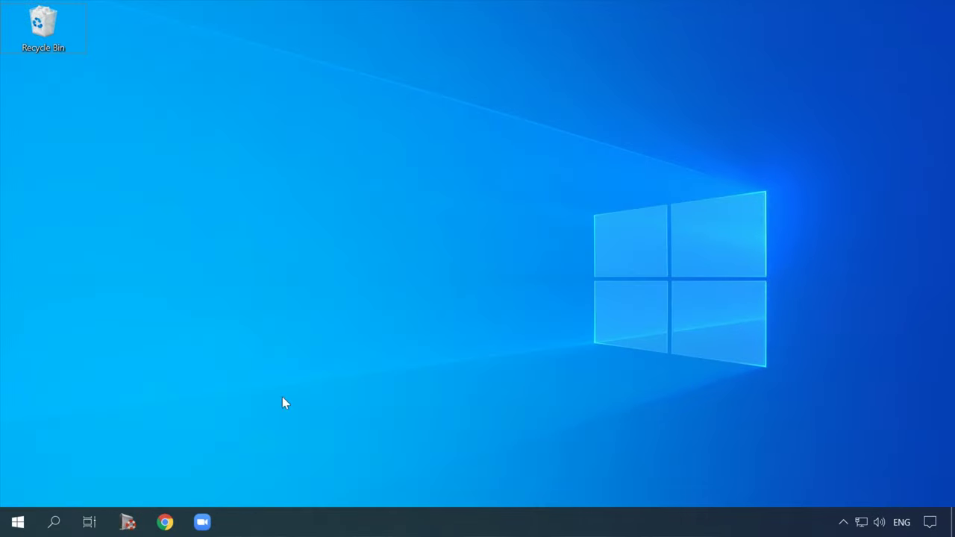
Reach the adapter list from Network & Internet via Network and Sharing Center, and select Ethernet0
left_click(16, 520)
left_click(19, 454)
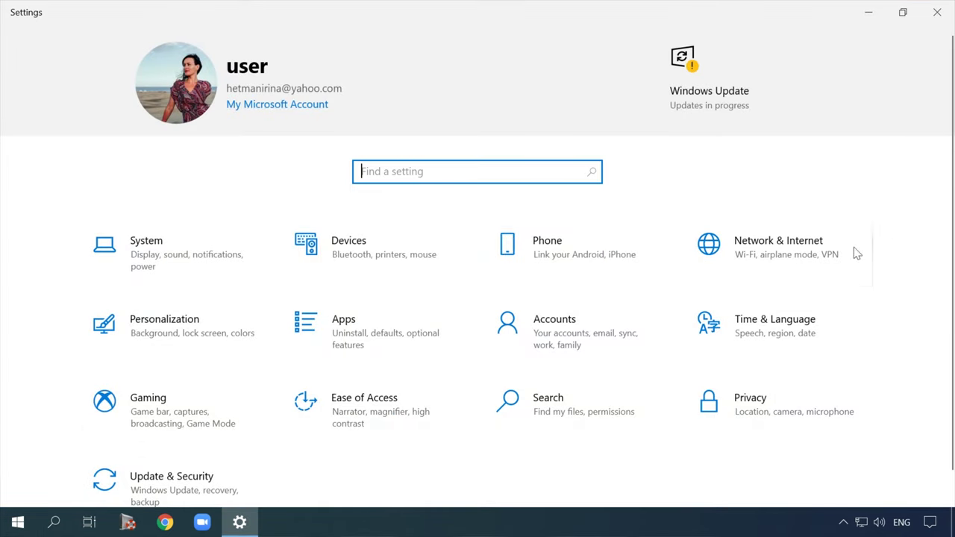
left_click(771, 248)
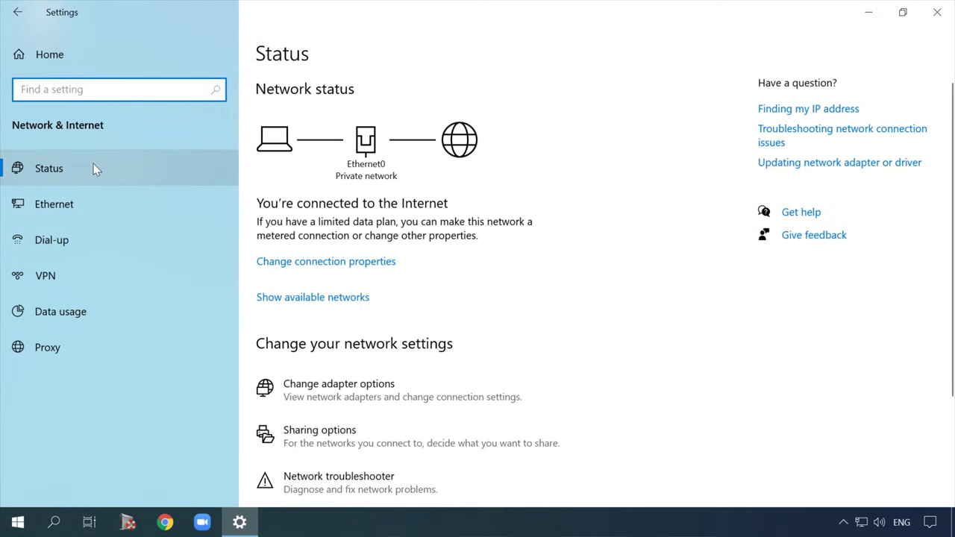
scroll(373, 288, "down", 4)
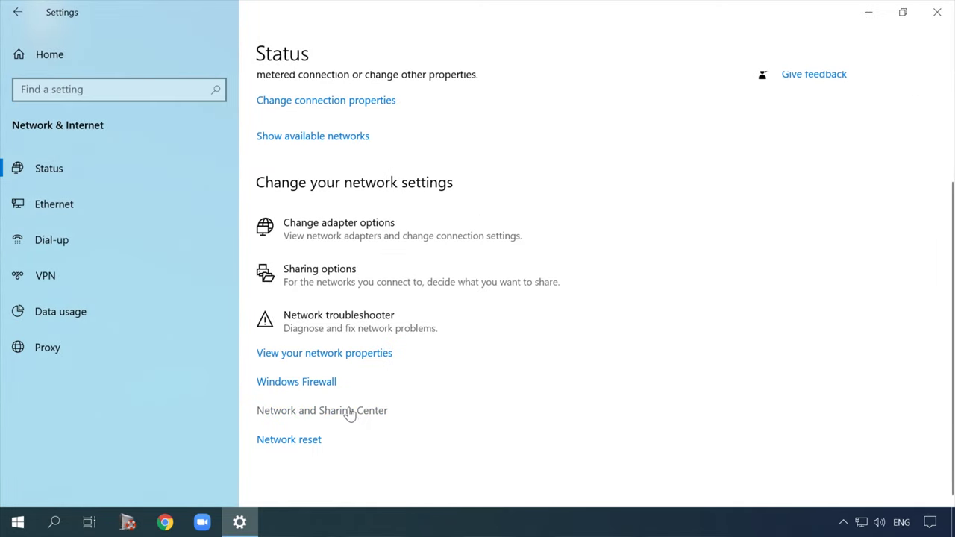
left_click(349, 413)
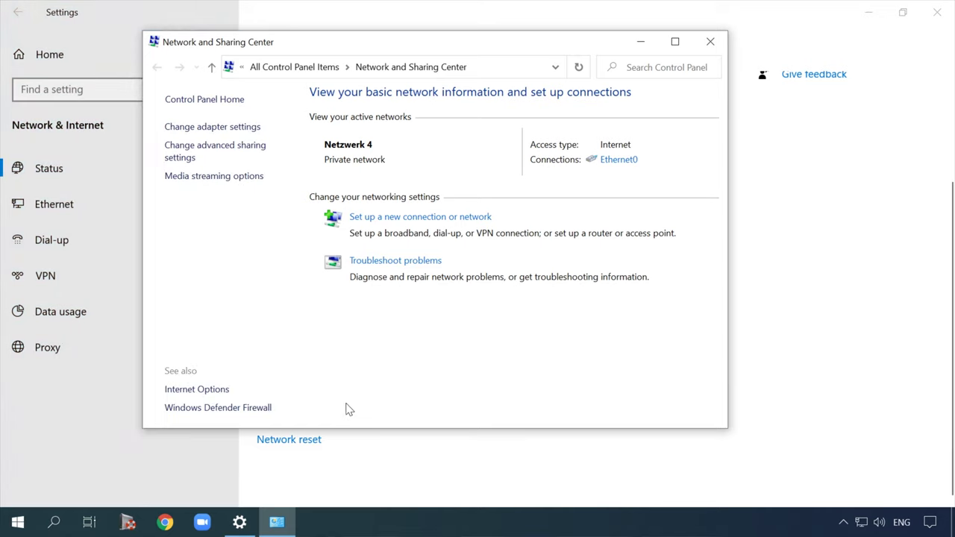
left_click(217, 128)
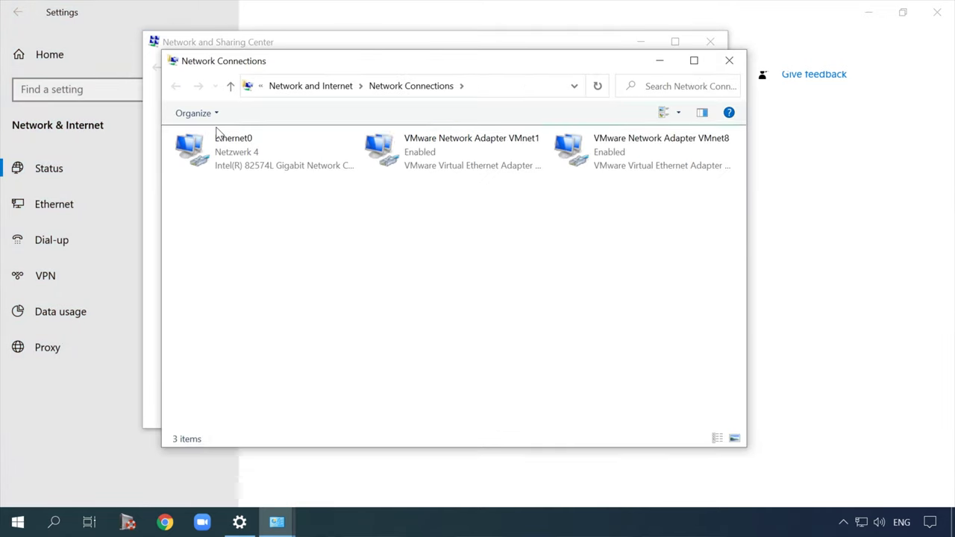
left_click(224, 164)
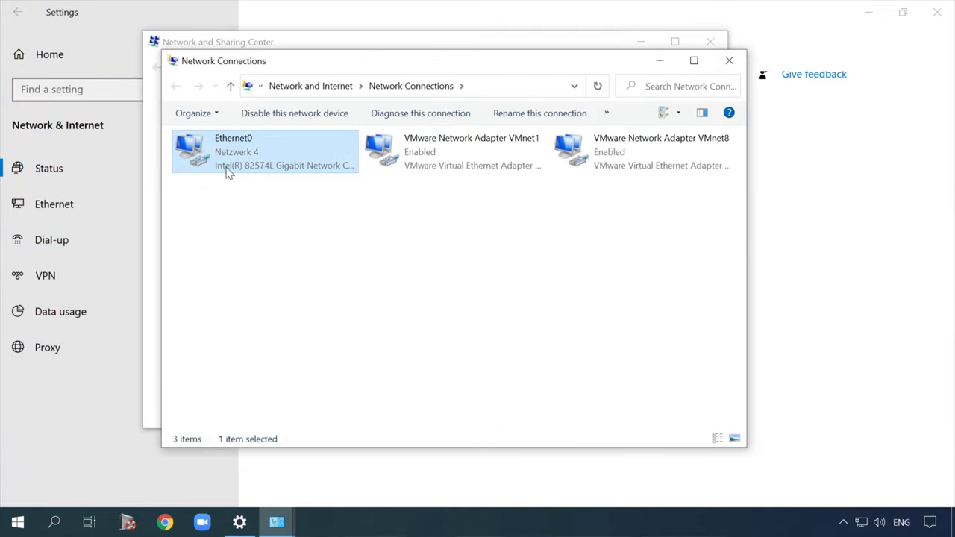
Set Ethernet0's IPv4 (TCP/IPv4) properties to obtain the DNS server address automatically
right_click(272, 155)
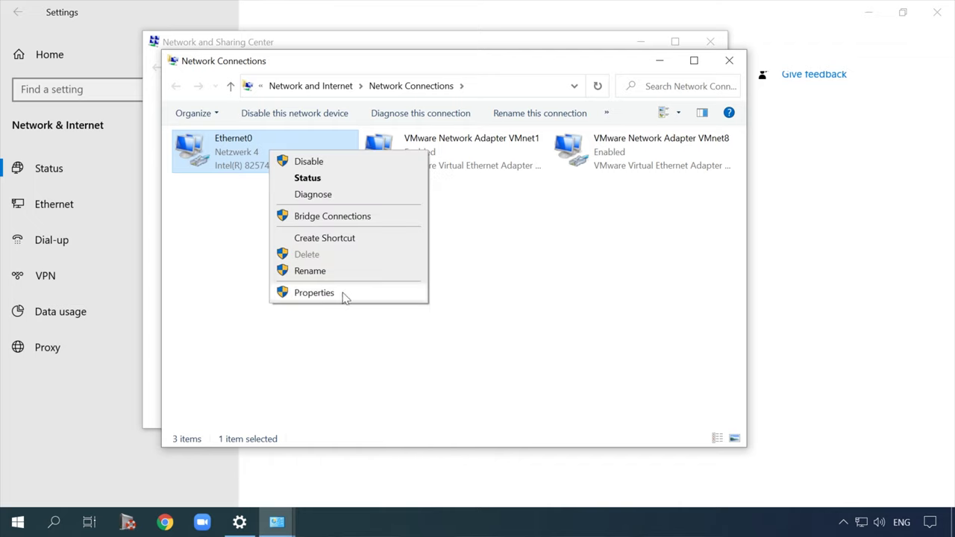
left_click(313, 293)
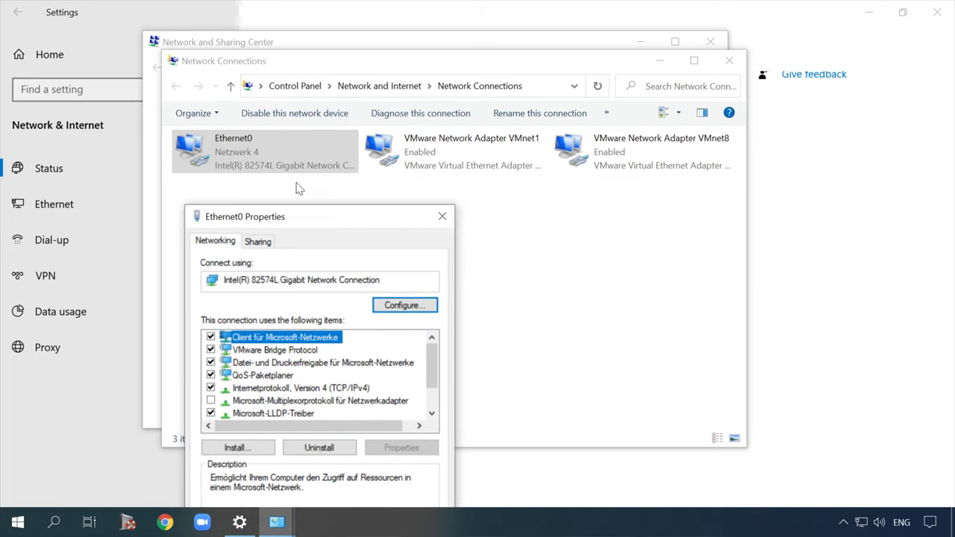
left_click_drag(310, 217, 399, 117)
left_click(395, 288)
left_click(485, 350)
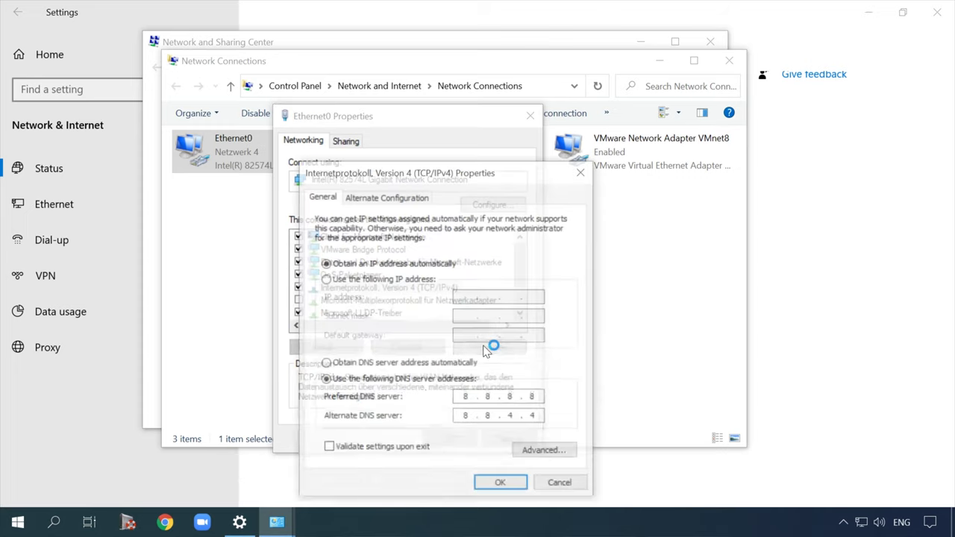
left_click_drag(450, 177, 455, 142)
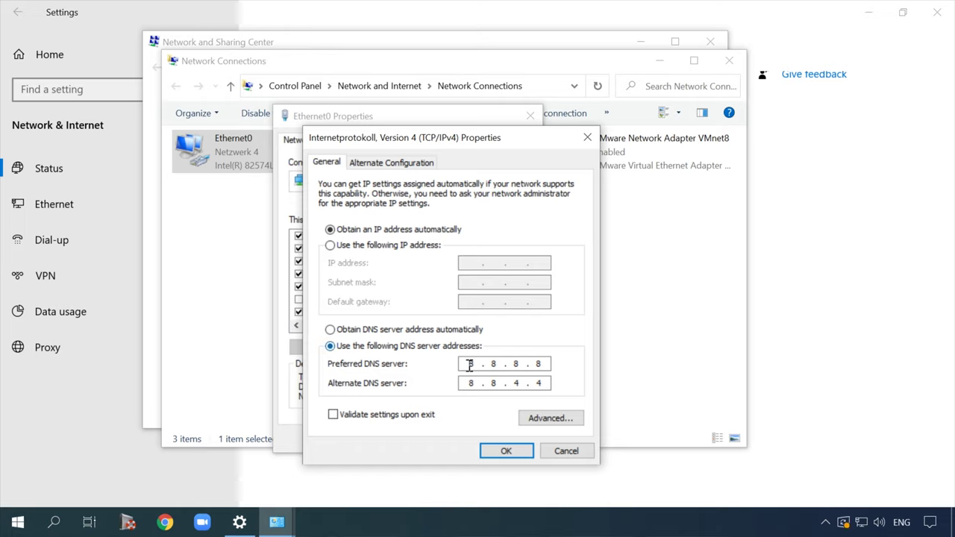
left_click(341, 334)
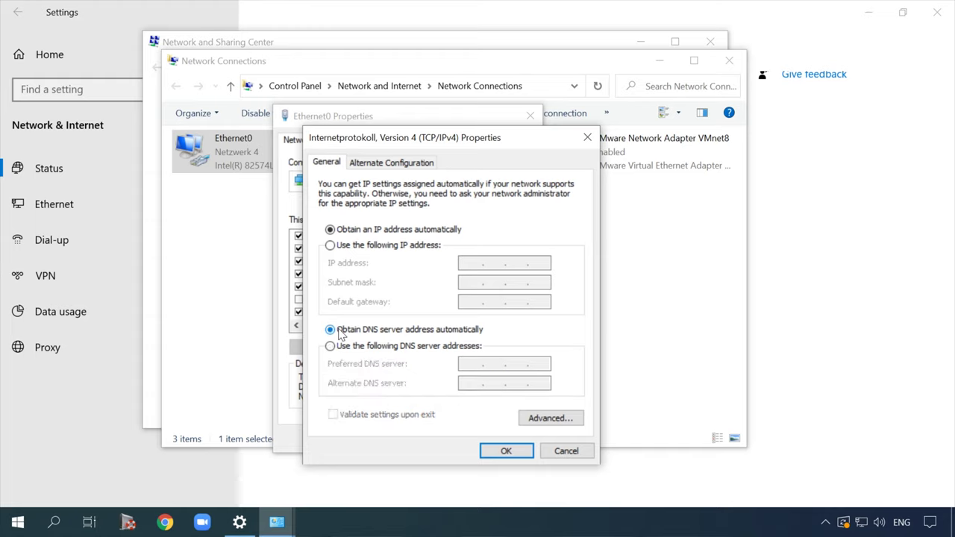
left_click(507, 451)
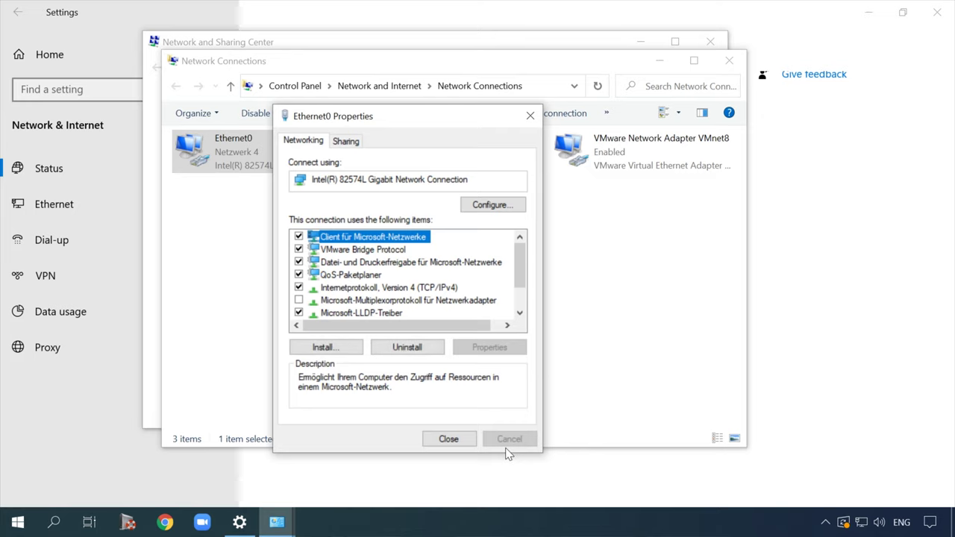
Give Ethernet0's IPv4 manual DNS servers: 8.8.8.8 preferred and 8.8.4.4 alternate
right_click(21, 520)
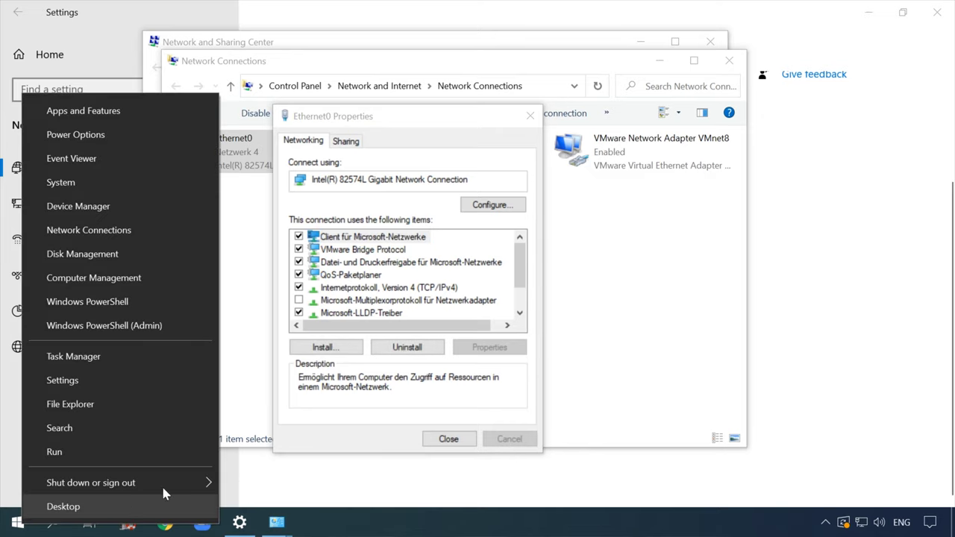
mouse_move(206, 483)
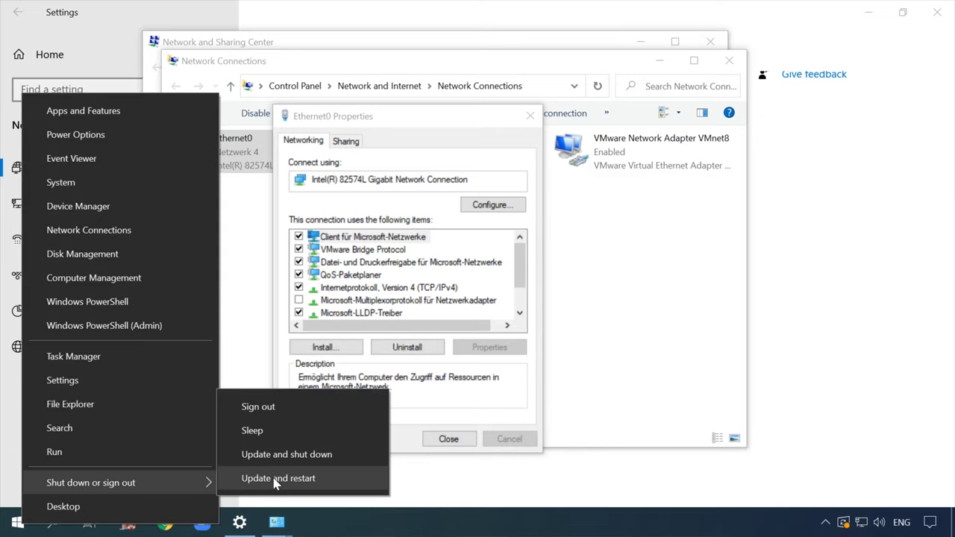
left_click(444, 289)
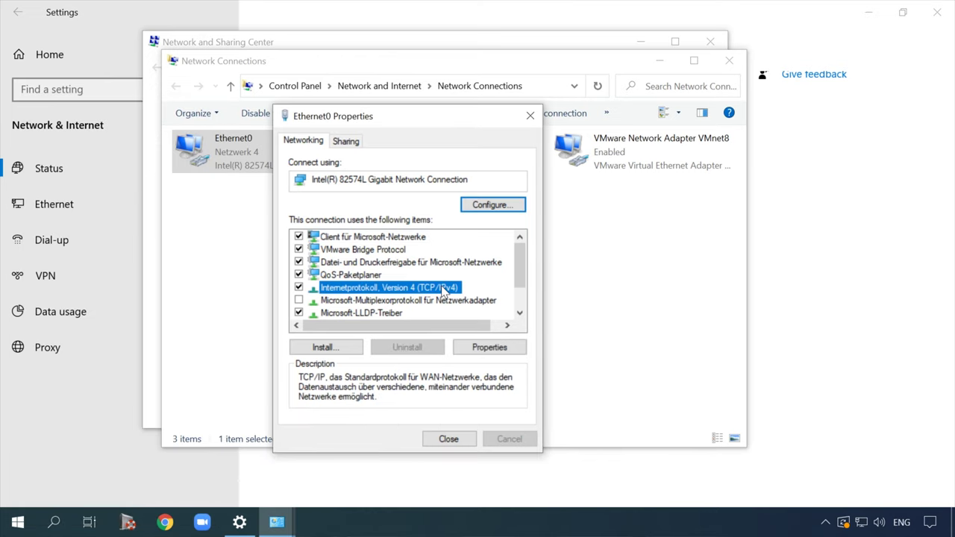
left_click(489, 348)
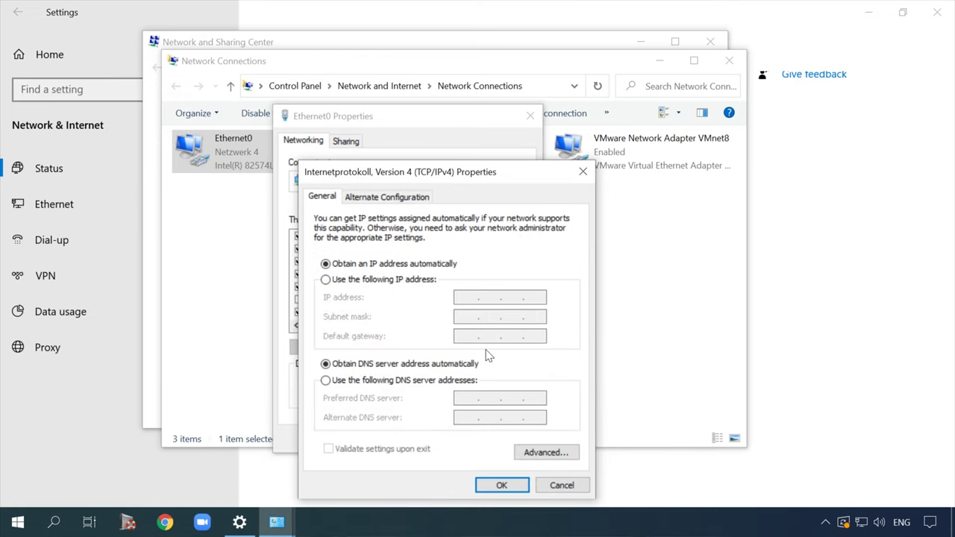
left_click(368, 381)
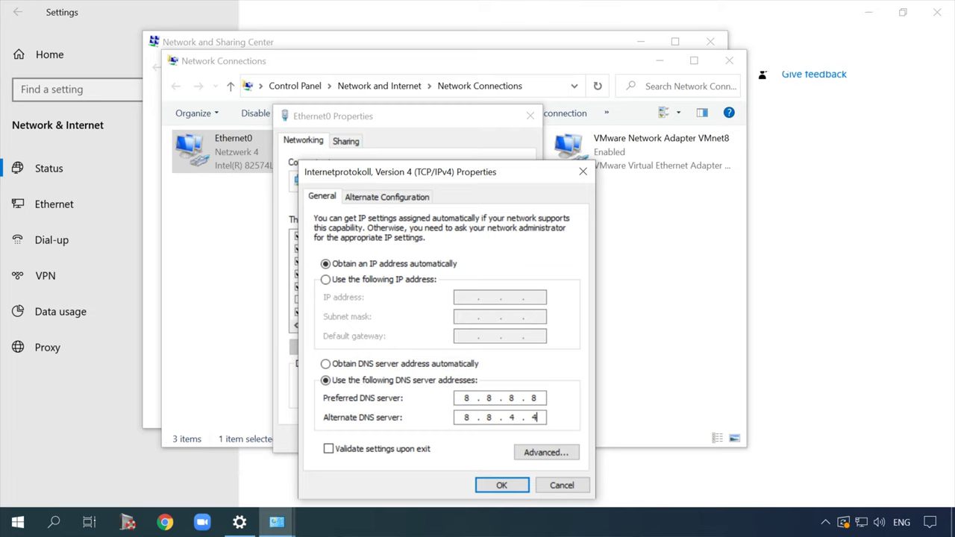
left_click(498, 486)
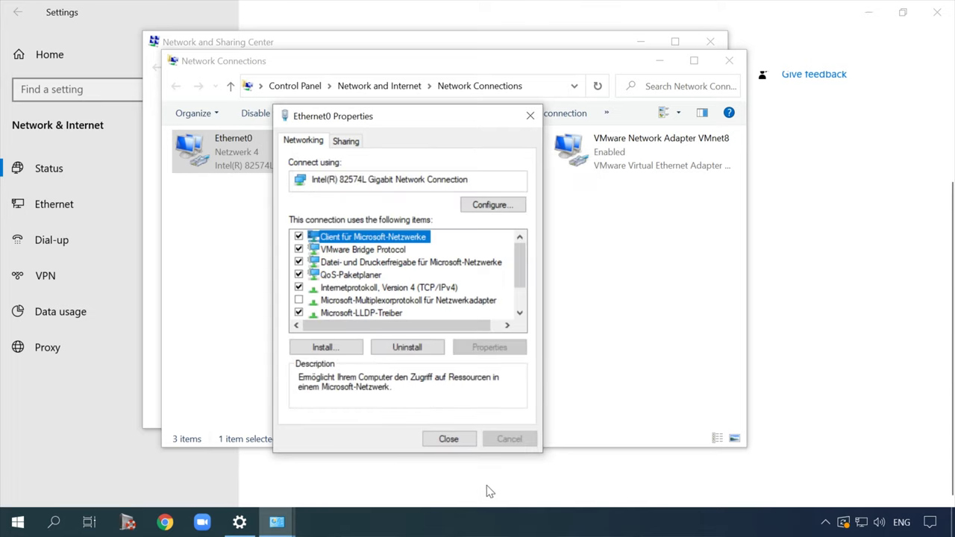
right_click(3, 527)
mouse_move(132, 492)
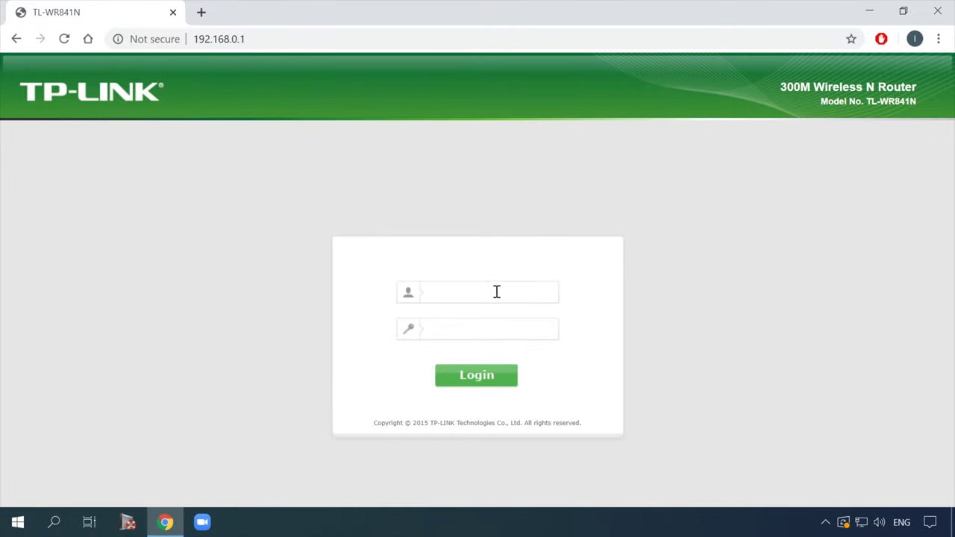
Log into the TP-Link router with its username and password, and tick 'Use These DNS Servers' under Network > WAN
left_click(496, 292)
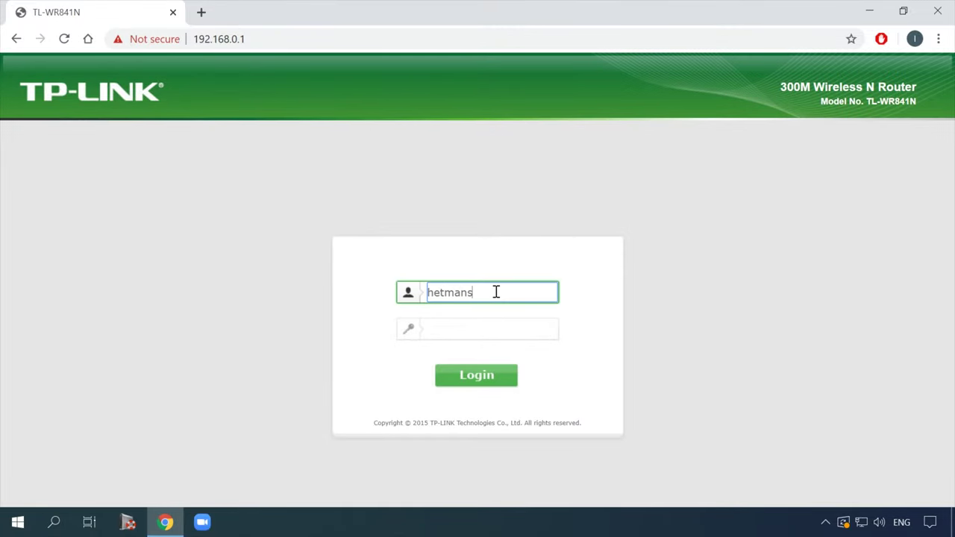
left_click(497, 329)
type("••")
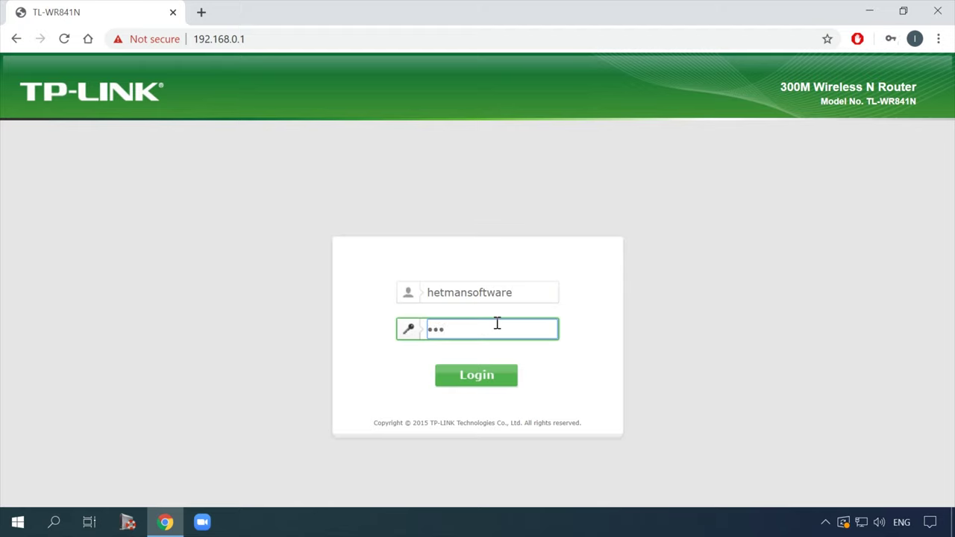
left_click(490, 369)
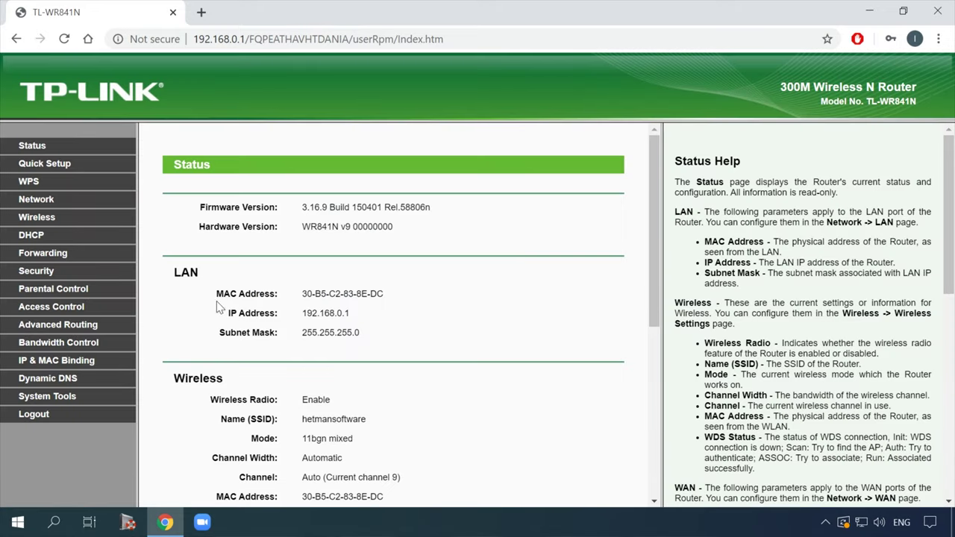
left_click(48, 204)
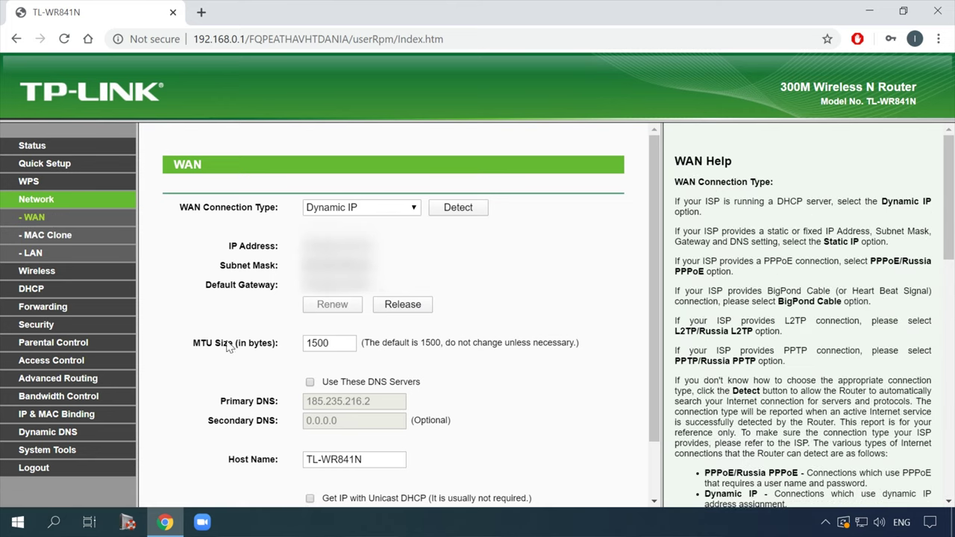
left_click(310, 382)
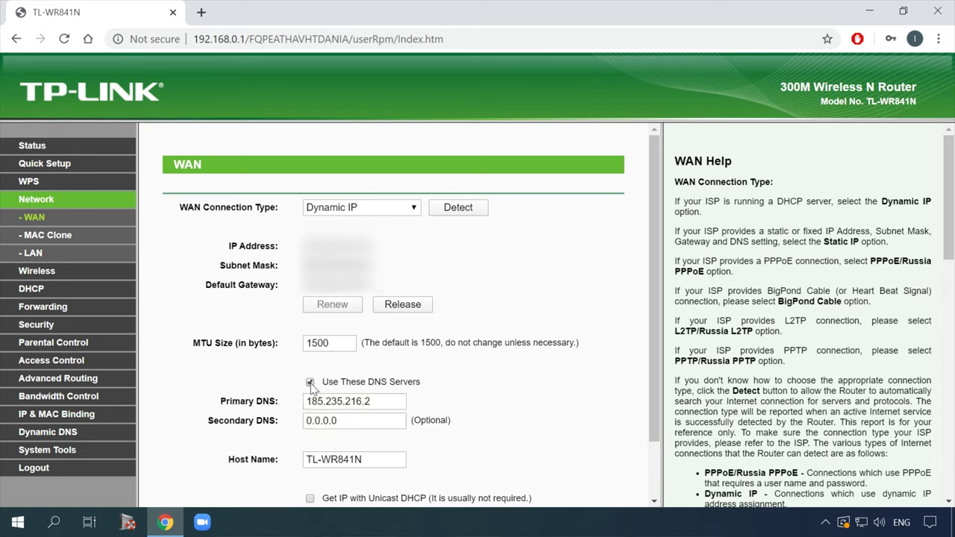